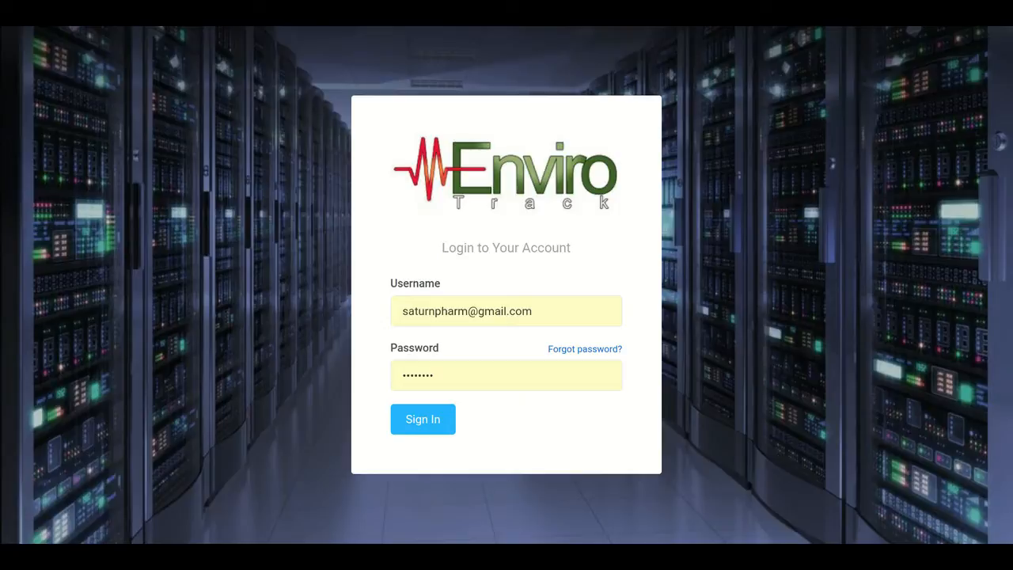
# Sign in with the prefilled credentials and open the corp location of the Saturn Pharmaceutical account.
pyautogui.click(423, 420)
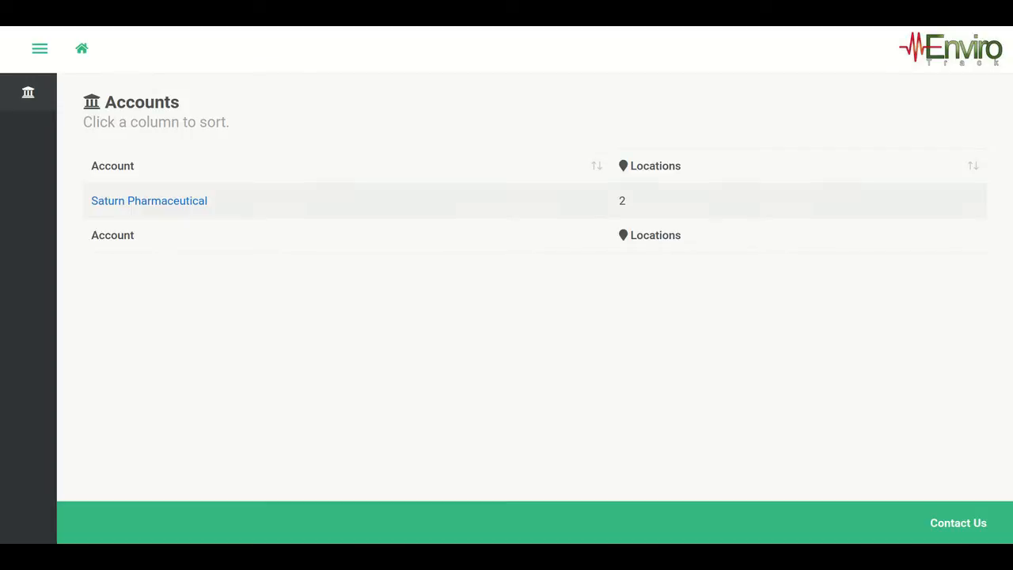
pyautogui.click(149, 200)
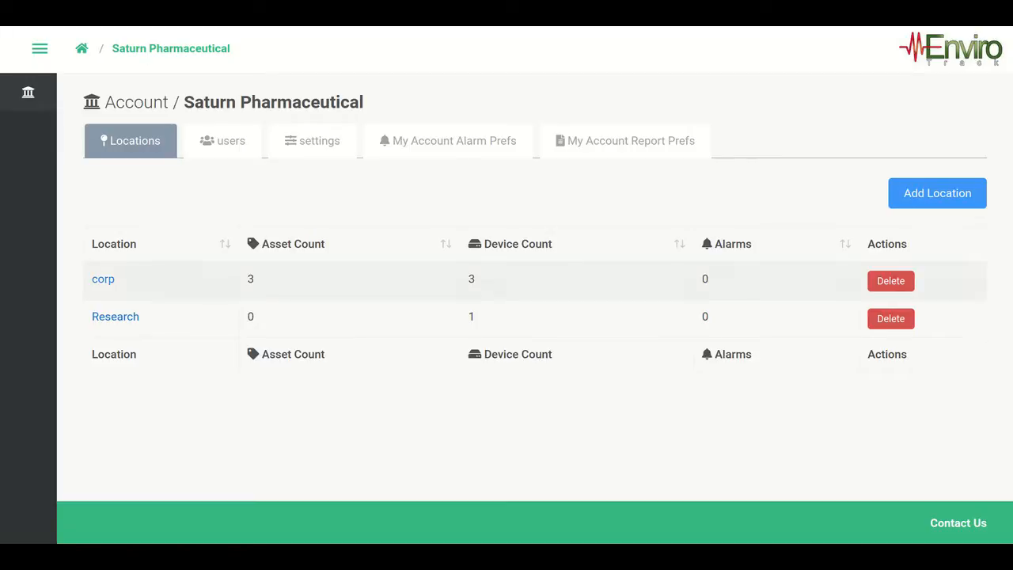
pyautogui.click(103, 279)
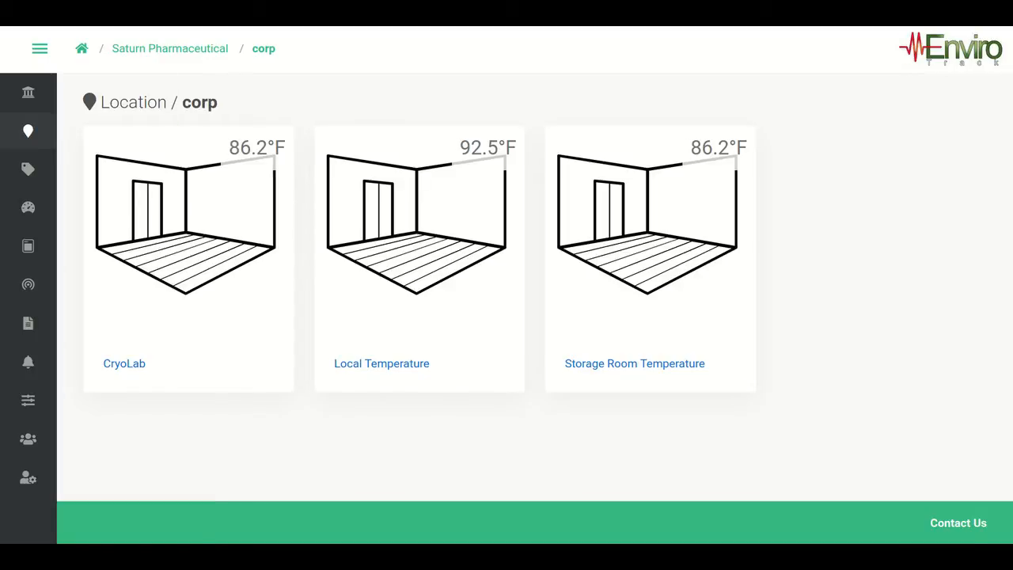
# Open the Cold Storage device from the location's devices and examine its device sensors list.
pyautogui.click(49, 319)
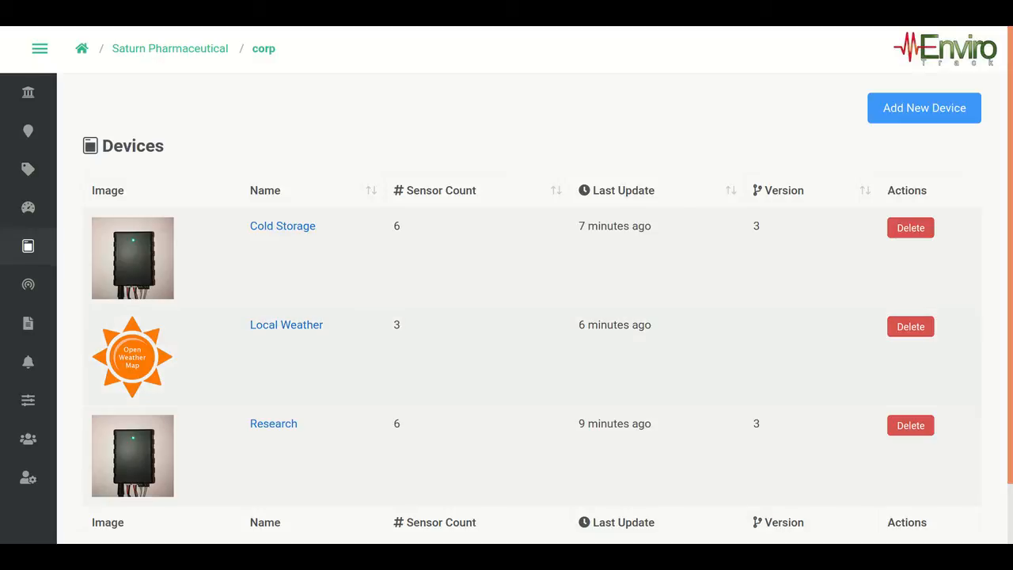
pyautogui.click(283, 226)
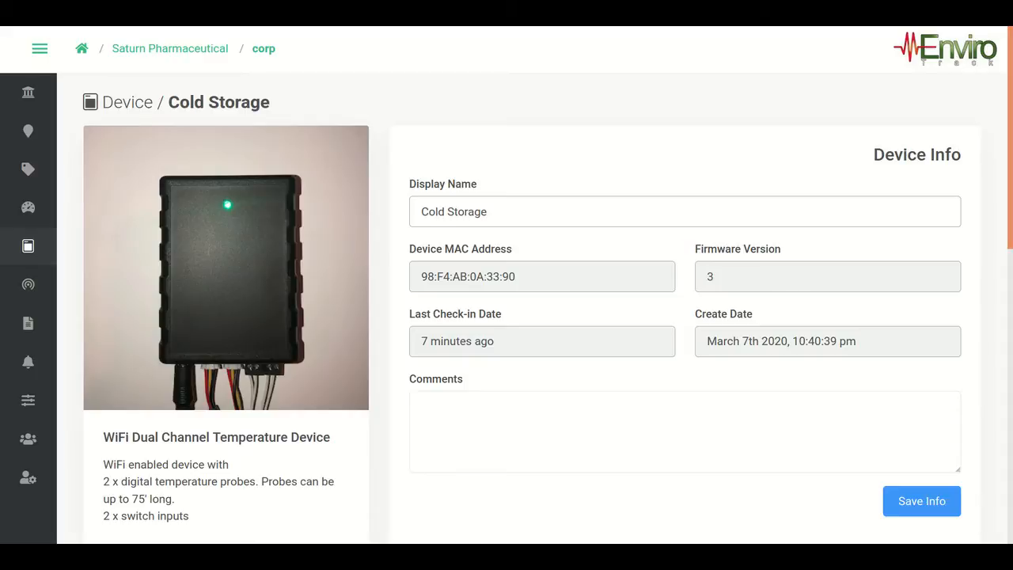
pyautogui.scroll(-5, 506, 285)
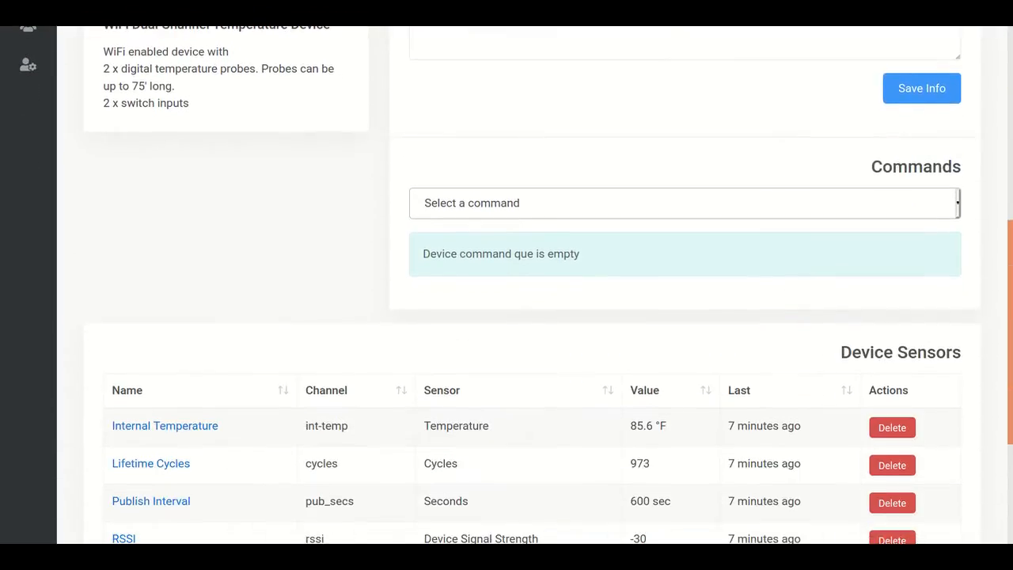
pyautogui.scroll(-3, 506, 284)
pyautogui.doubleClick(866, 140)
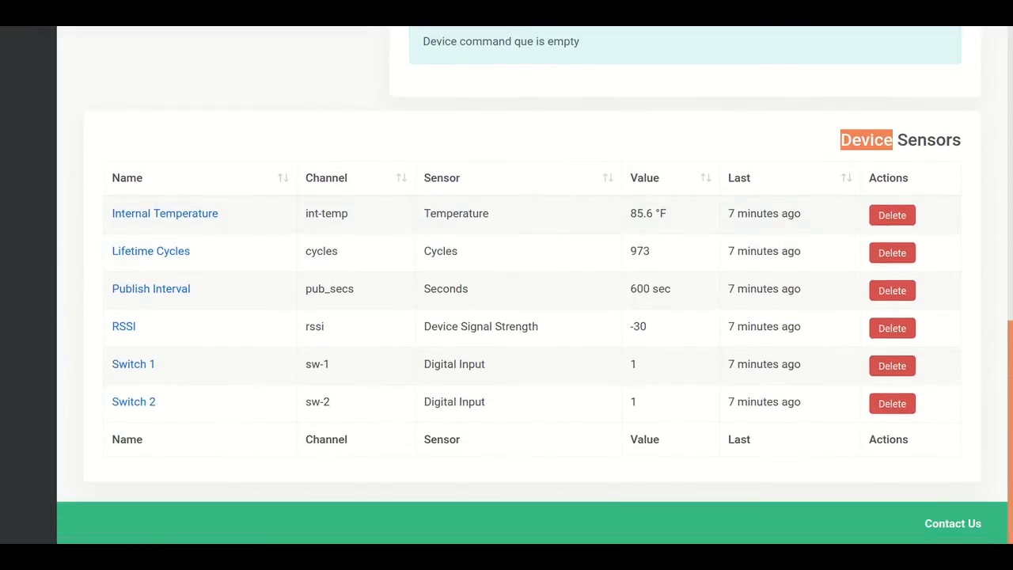
pyautogui.moveTo(892, 140); pyautogui.dragTo(961, 140)
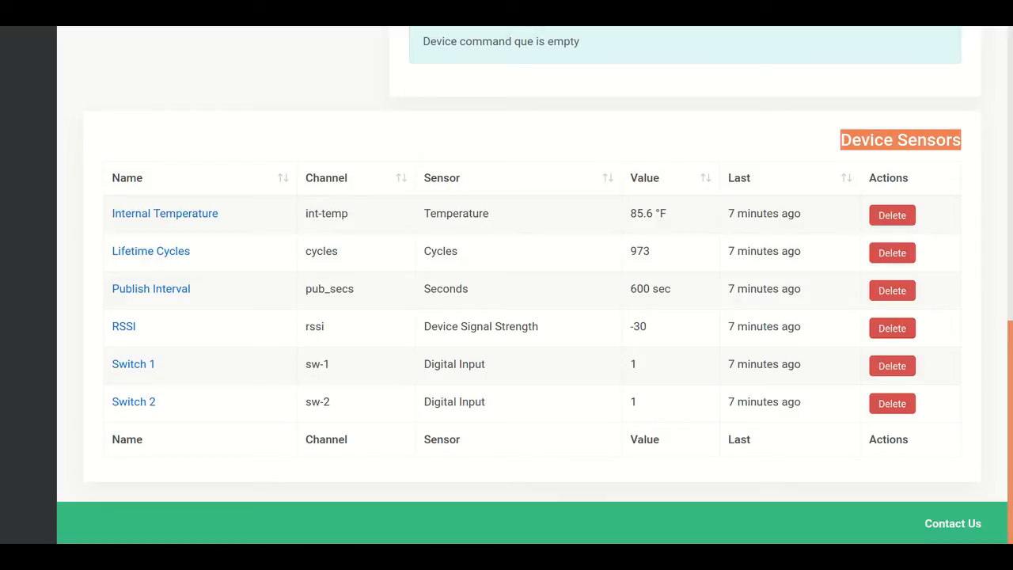
# Open the Cold Storage device's Internal Temperature sensor and set its chart range to 7D.
pyautogui.click(165, 212)
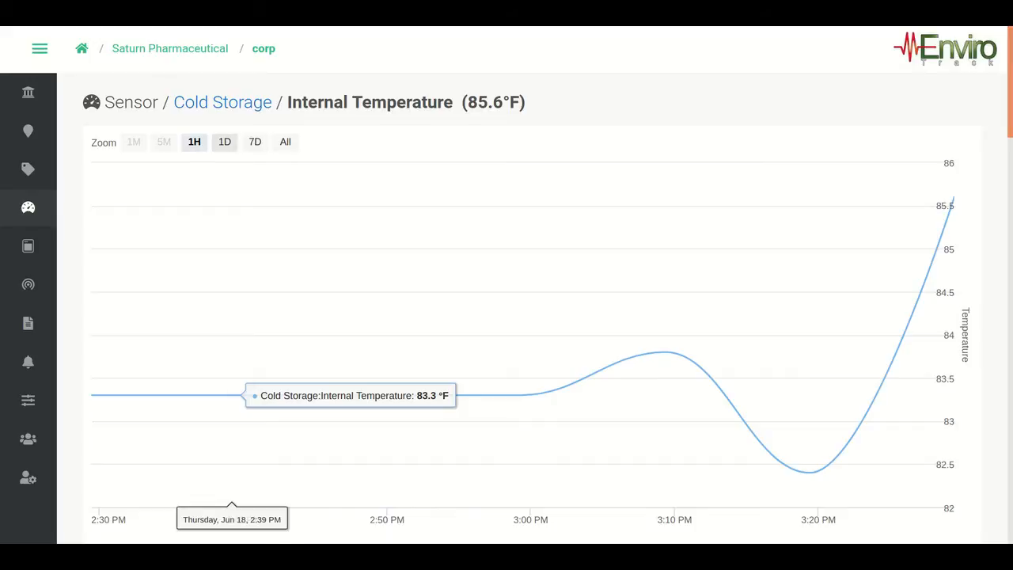
pyautogui.click(224, 141)
pyautogui.click(255, 142)
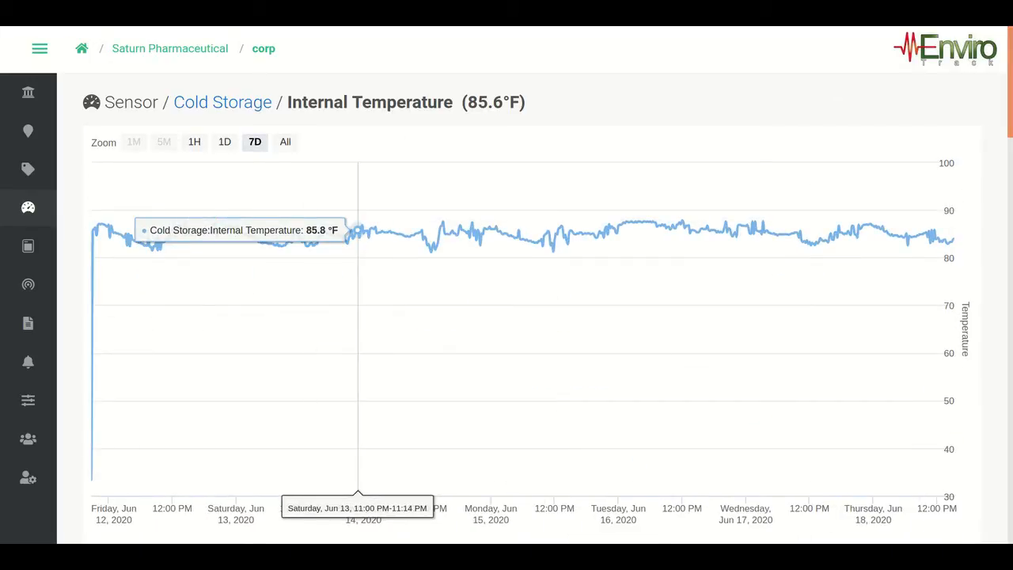
# Set the Internal Temperature sensor's upper alarm limit to 75 with the alarm delay set to Instantly.
pyautogui.scroll(-8, 358, 316)
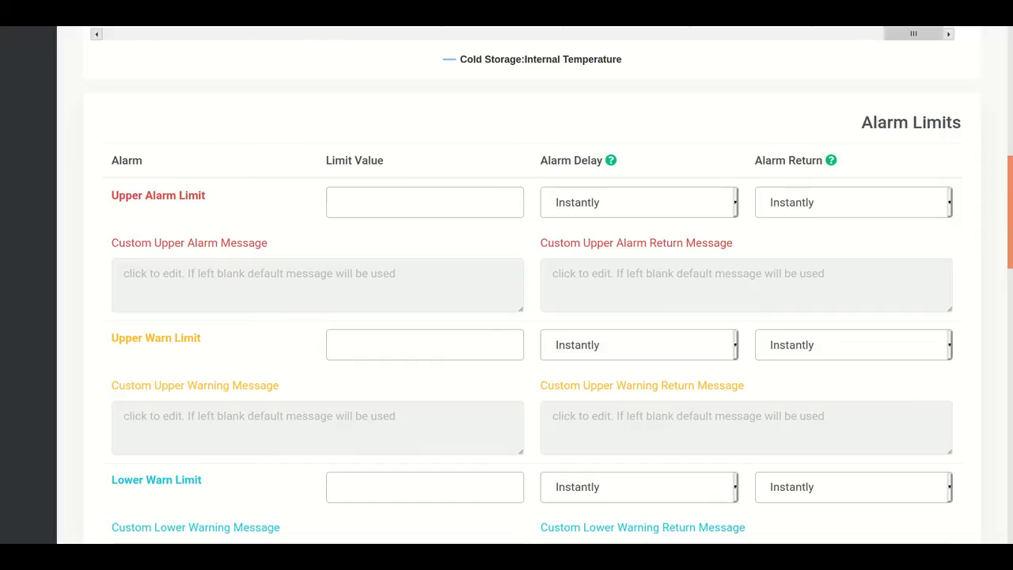
pyautogui.write('75')
pyautogui.moveTo(352, 203); pyautogui.dragTo(344, 203)
pyautogui.click(639, 202)
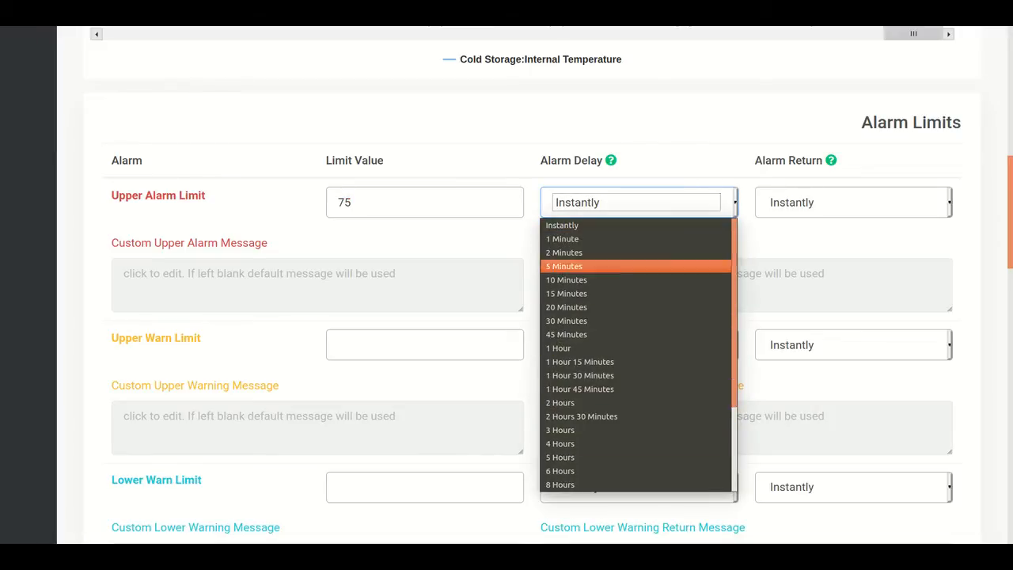
pyautogui.click(617, 225)
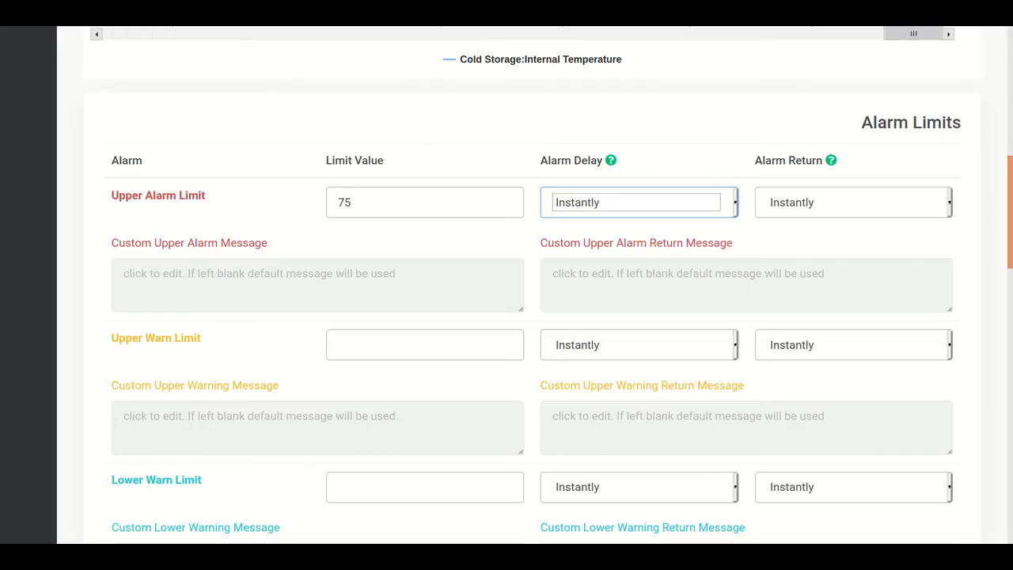
# Set the alarm return of the upper alarm limit to 10 Minutes.
pyautogui.click(853, 202)
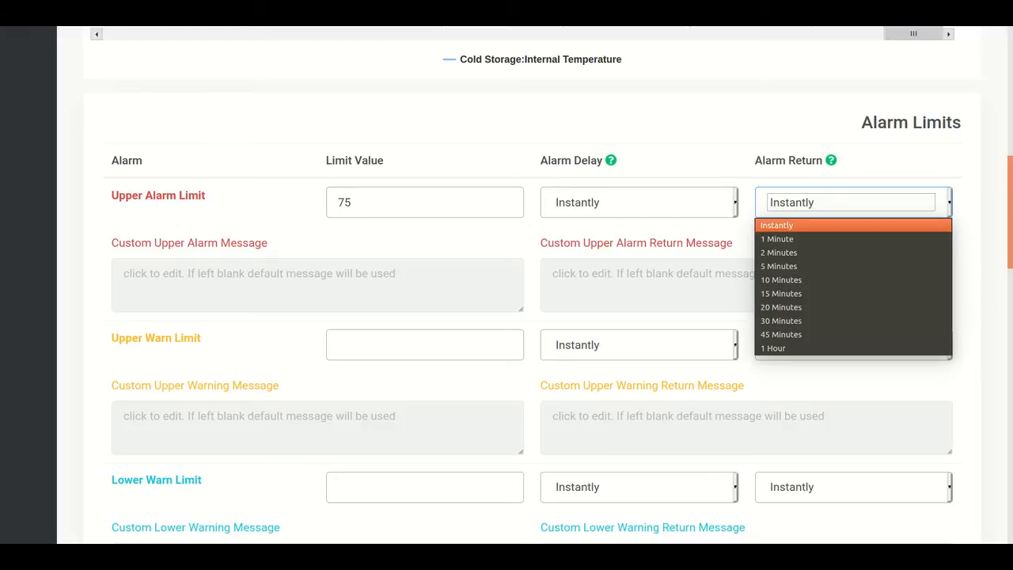
pyautogui.press('Down')
pyautogui.press('Down')
pyautogui.press('Down')
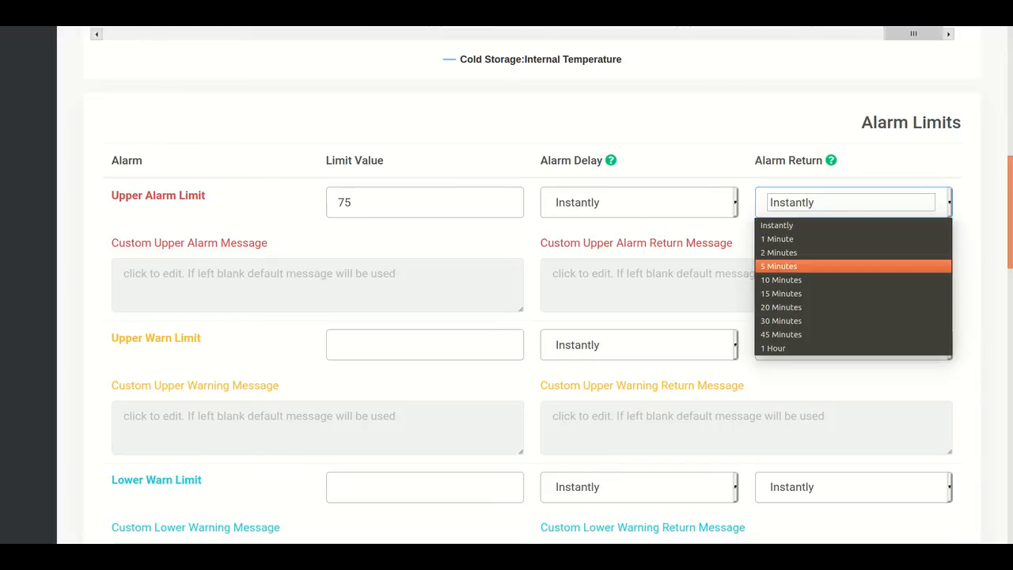
pyautogui.press('Down')
pyautogui.press('Return')
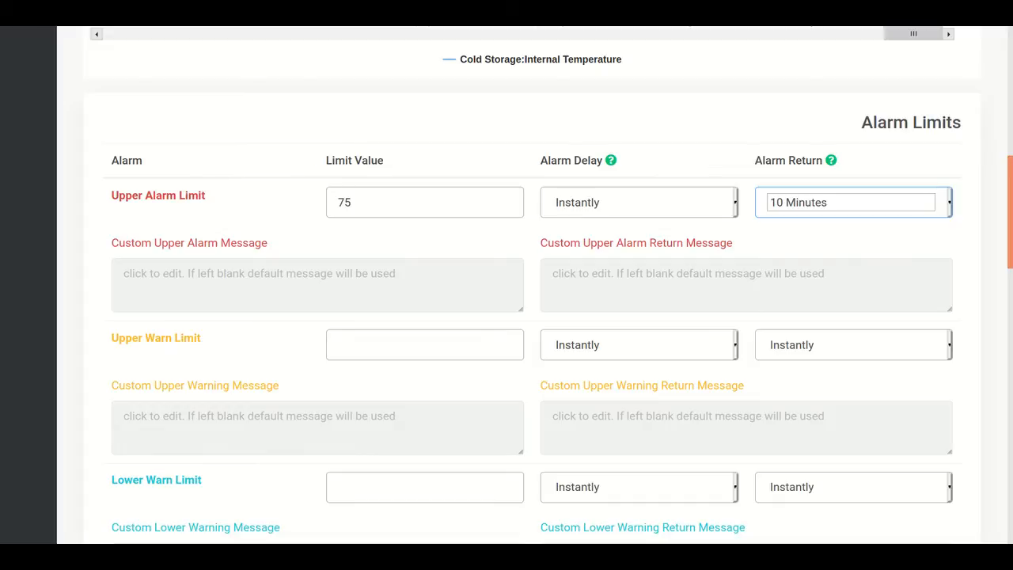
pyautogui.moveTo(356, 202); pyautogui.dragTo(334, 202)
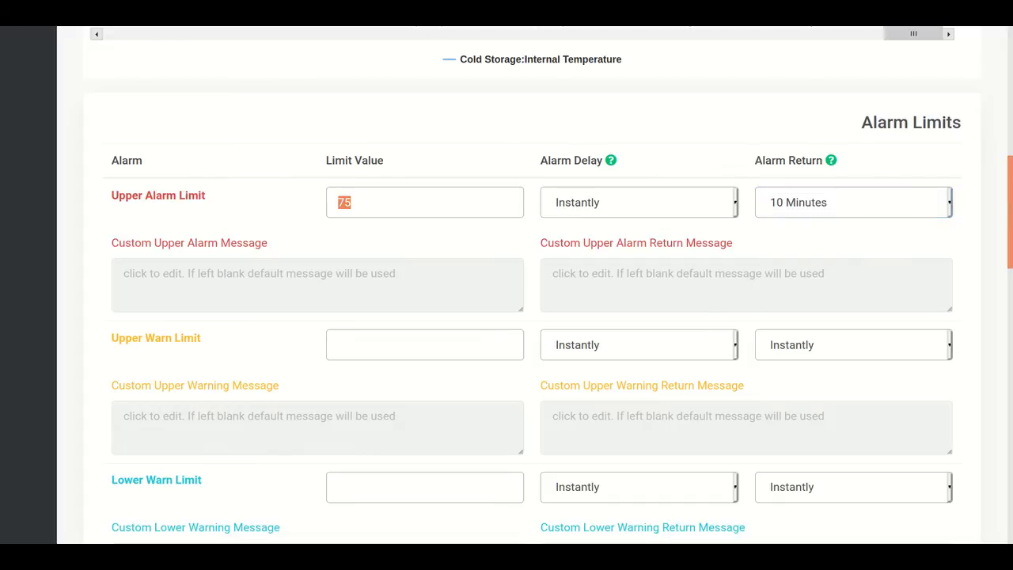
# Create and save the custom upper alarm message "[sensor_name] The temp is higher than the value of 75 degress", using the sensor name wild card.
pyautogui.click(284, 285)
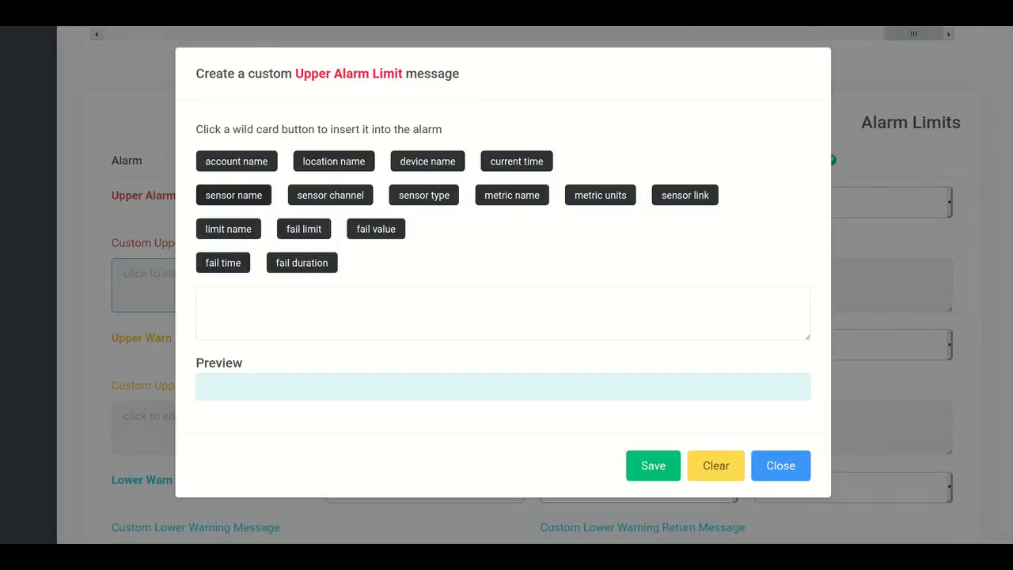
pyautogui.click(234, 195)
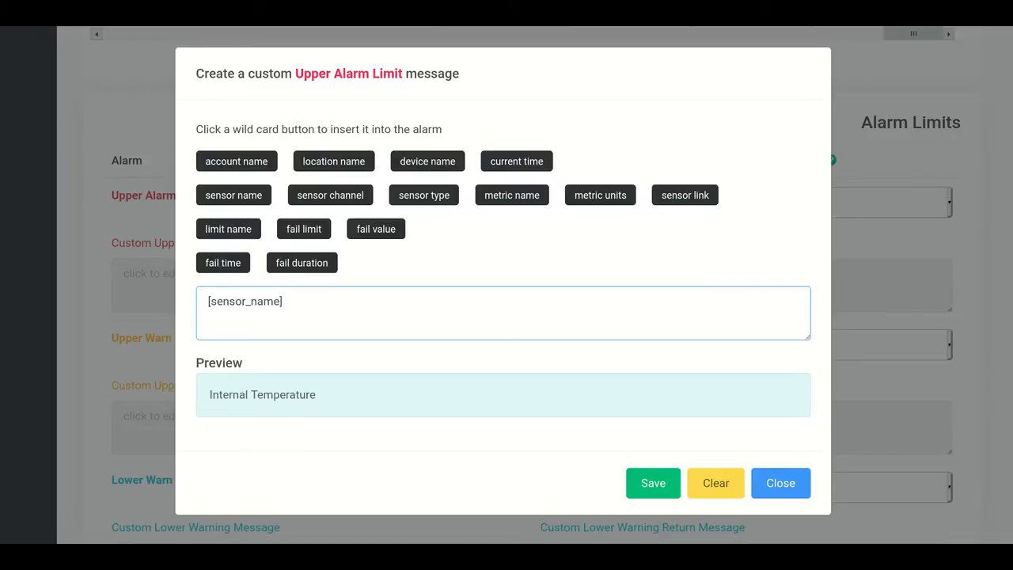
pyautogui.write('TYhe tem')
pyautogui.press('BackSpace')
pyautogui.press('BackSpace')
pyautogui.press('BackSpace')
pyautogui.press('BackSpace')
pyautogui.press('BackSpace')
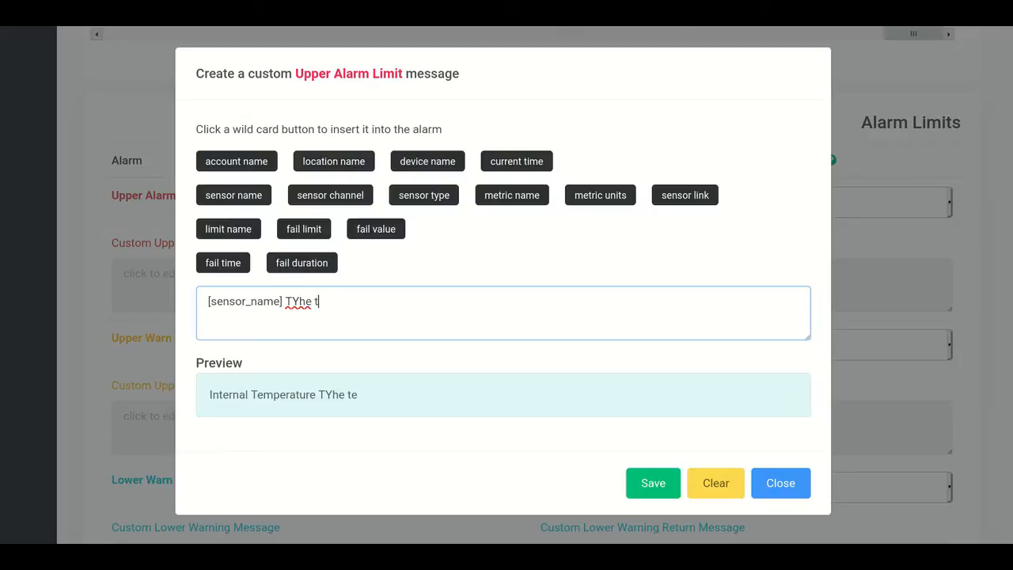
pyautogui.press('BackSpace')
pyautogui.press('BackSpace')
pyautogui.write('he temp is hi')
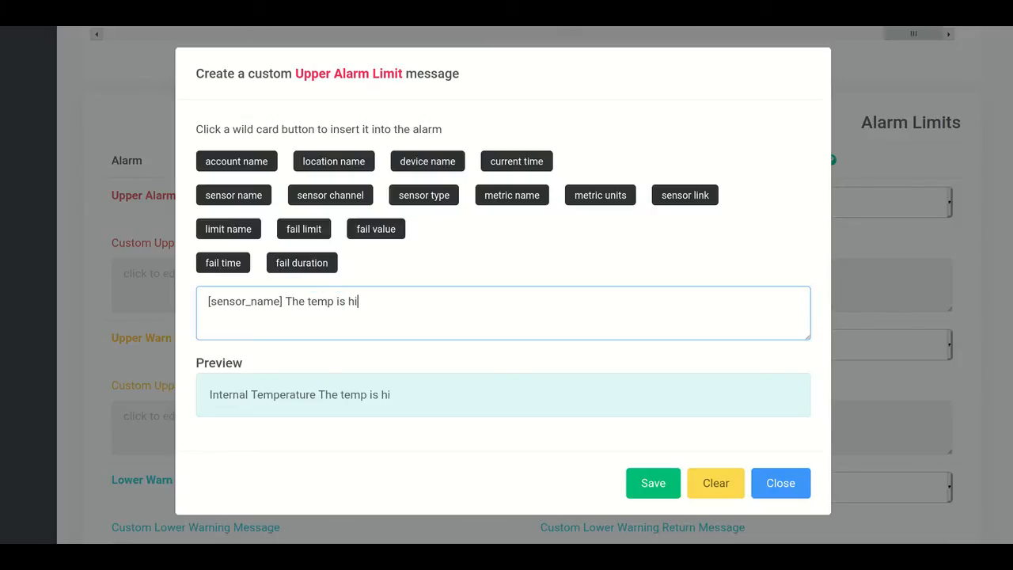
pyautogui.write('gher than the')
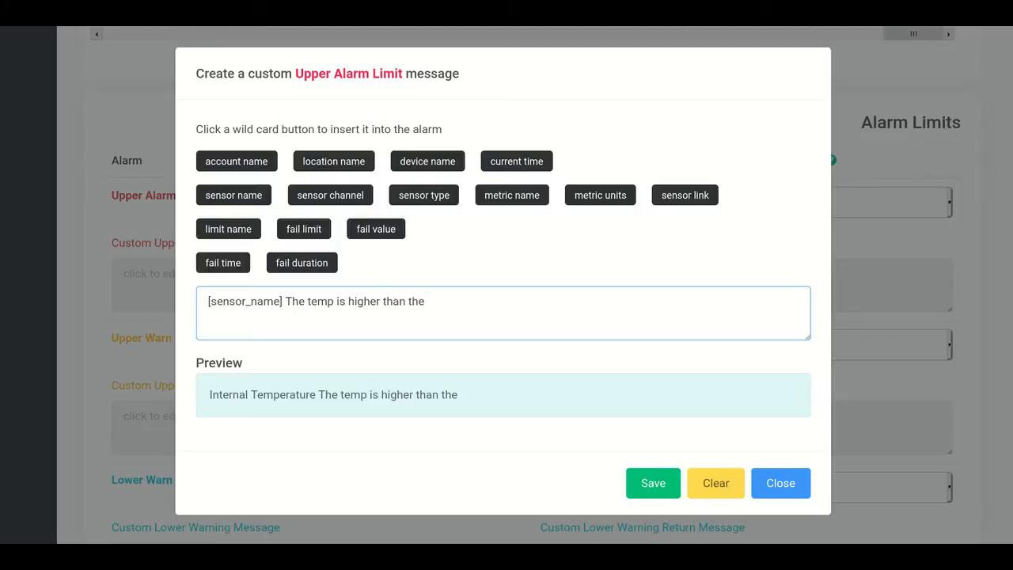
pyautogui.write(' value of 75 degress')
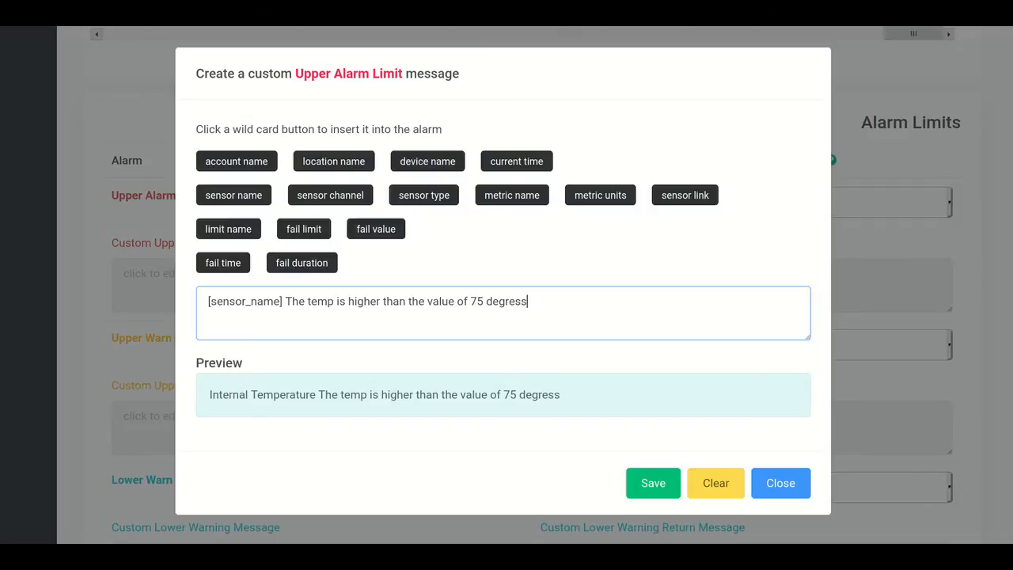
pyautogui.click(652, 483)
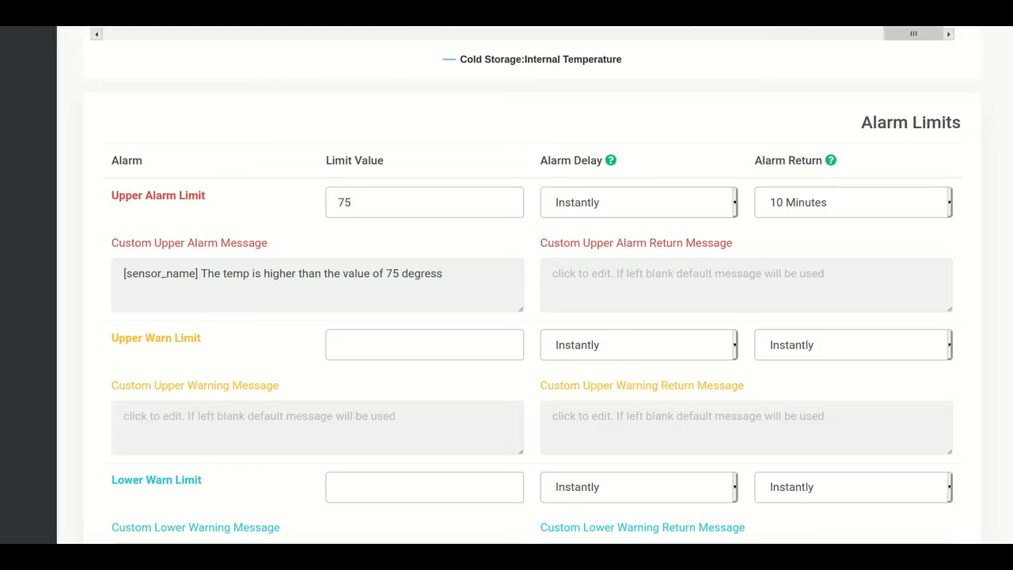
# Create and save the custom upper alarm return message "[sensor_name] The temp has gone below configured threshold", using the sensor name wild card.
pyautogui.click(746, 285)
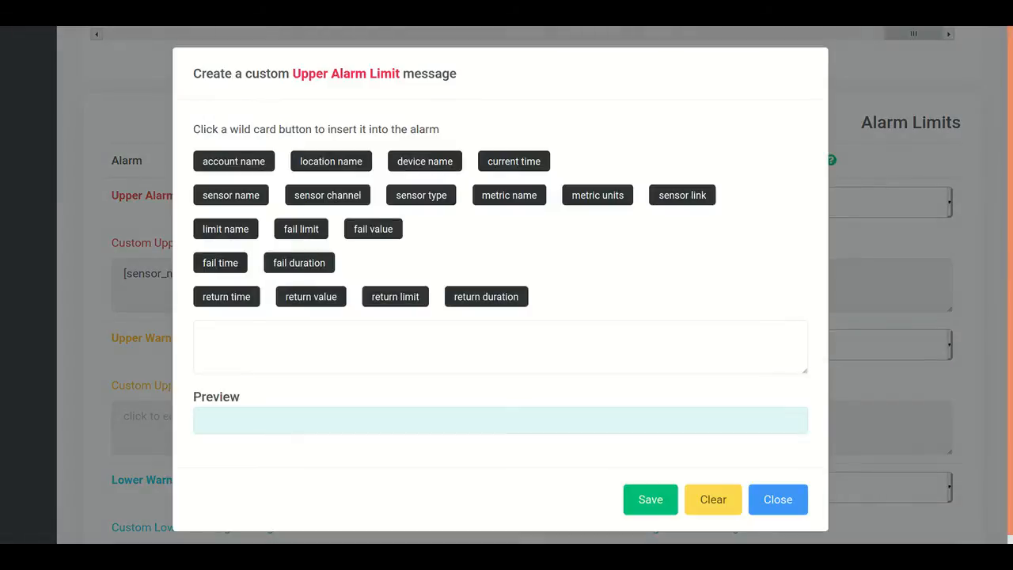
pyautogui.click(231, 195)
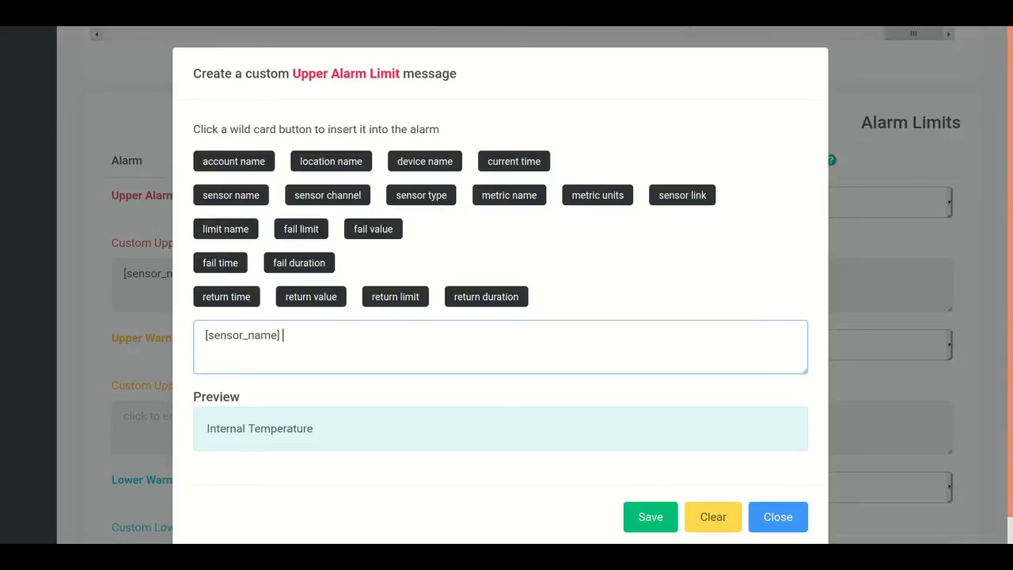
pyautogui.write('The tem')
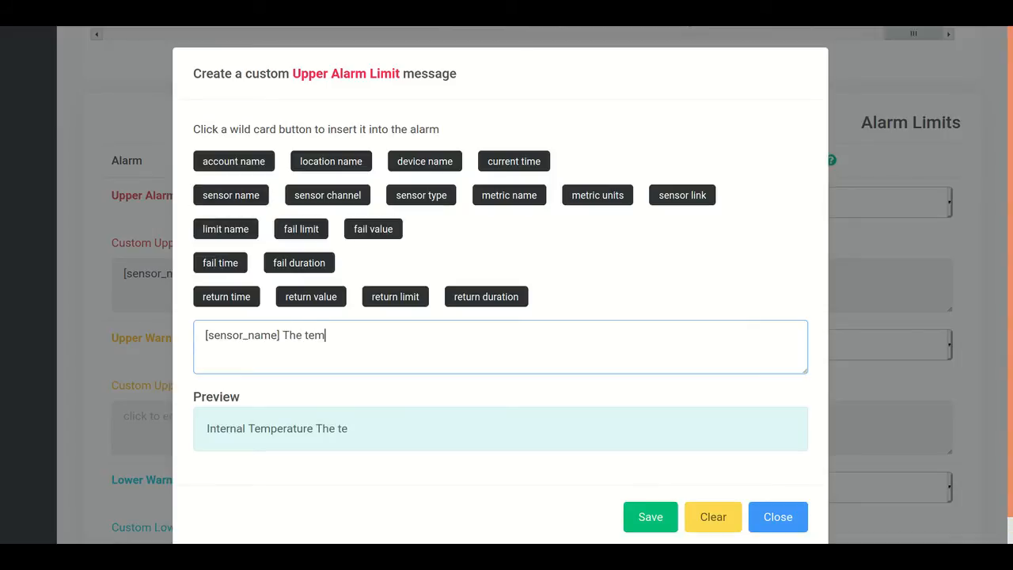
pyautogui.write('p has')
pyautogui.write('go')
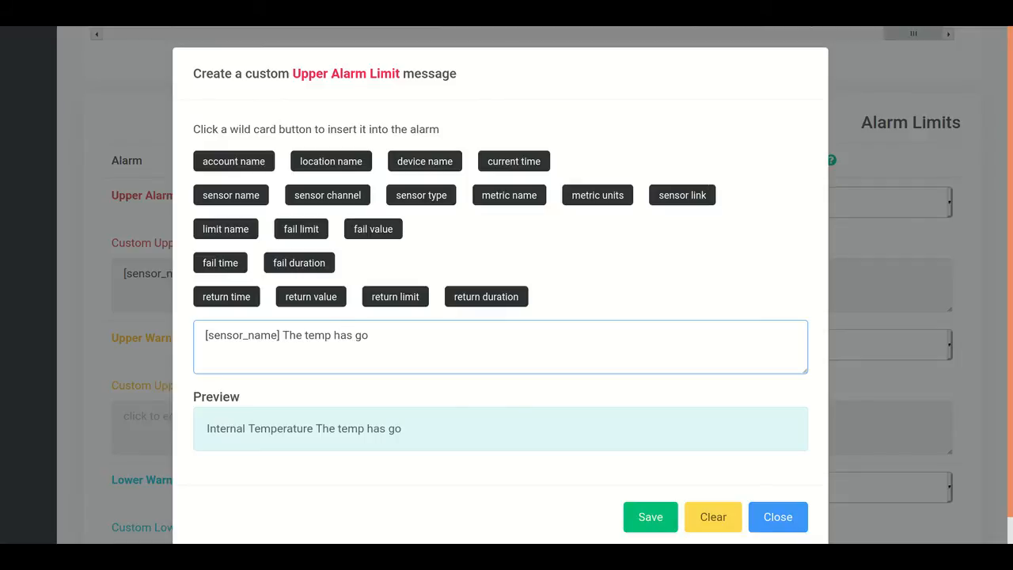
pyautogui.write('ne below configu')
pyautogui.press('BackSpace')
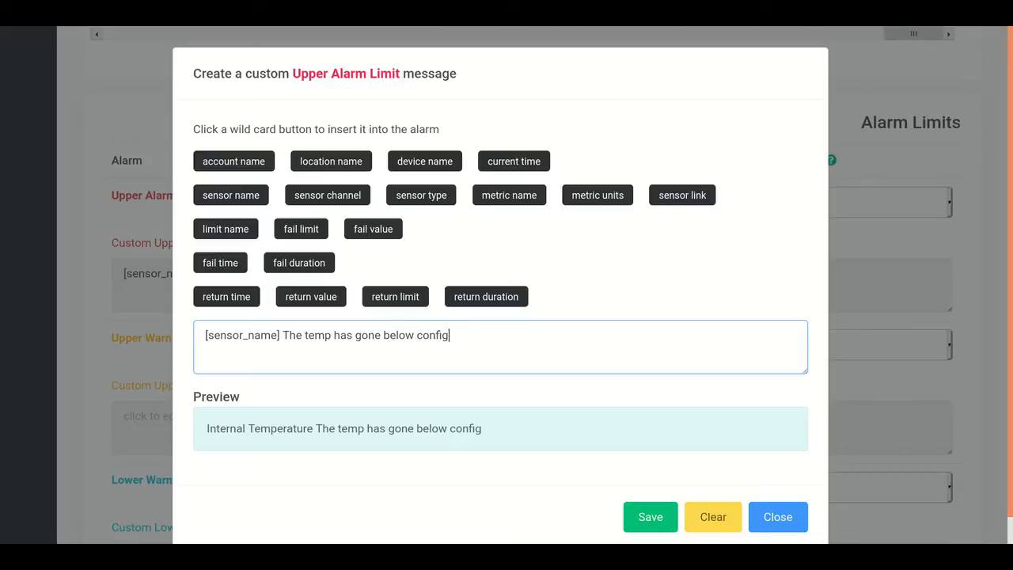
pyautogui.write('ured thre')
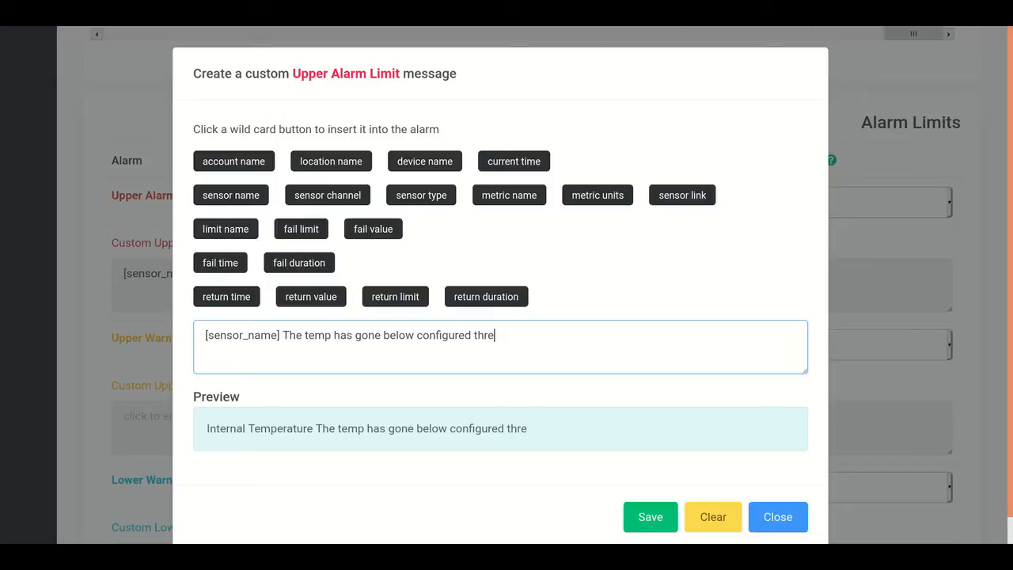
pyautogui.write('shold')
pyautogui.click(650, 517)
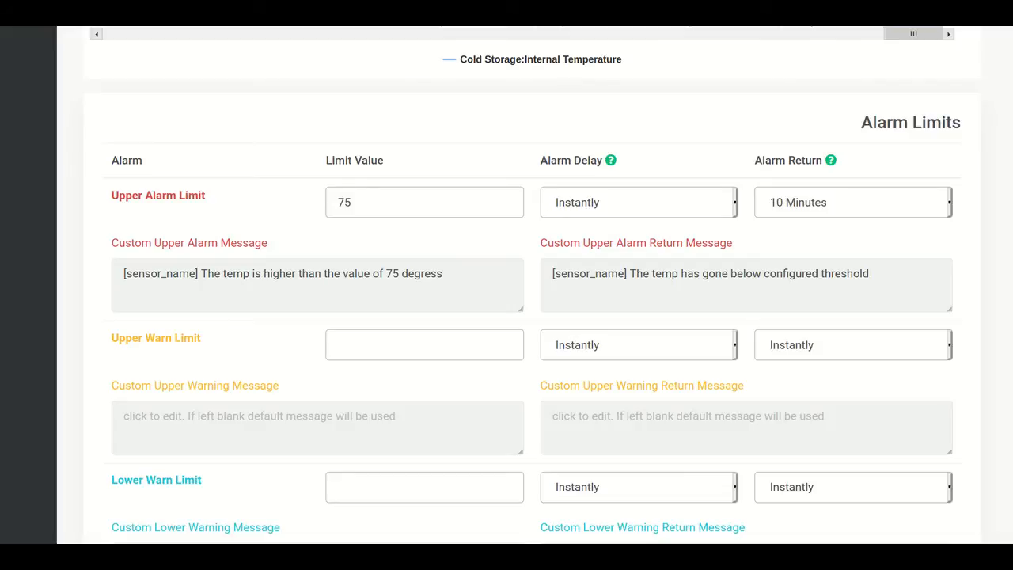
# Set the lower alarm limit to 5 and save its custom alarm message "[sensor_name] The temp has gone below 5 degree", using the sensor name wild card.
pyautogui.scroll(-5, 506, 284)
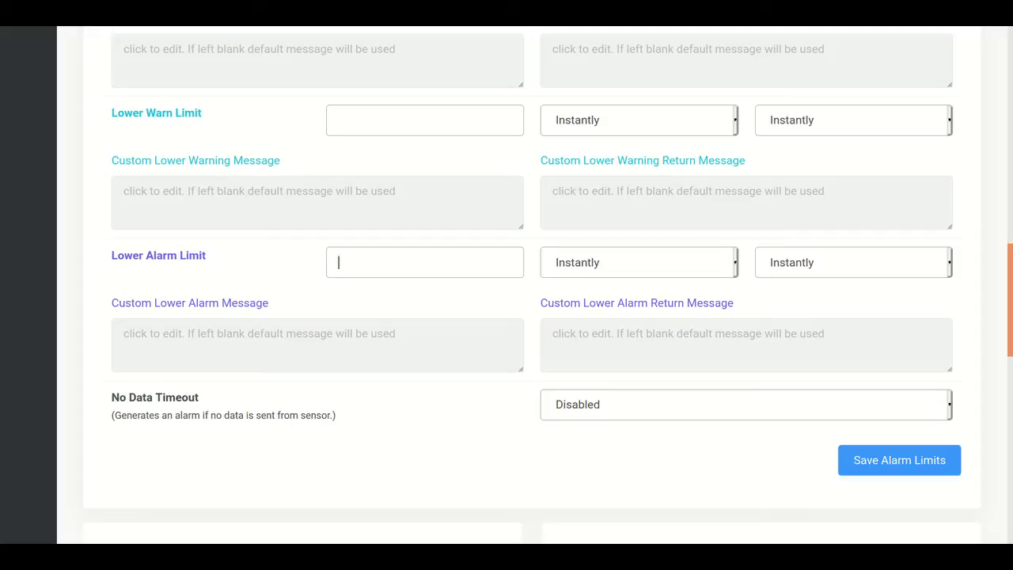
pyautogui.write('5')
pyautogui.click(318, 345)
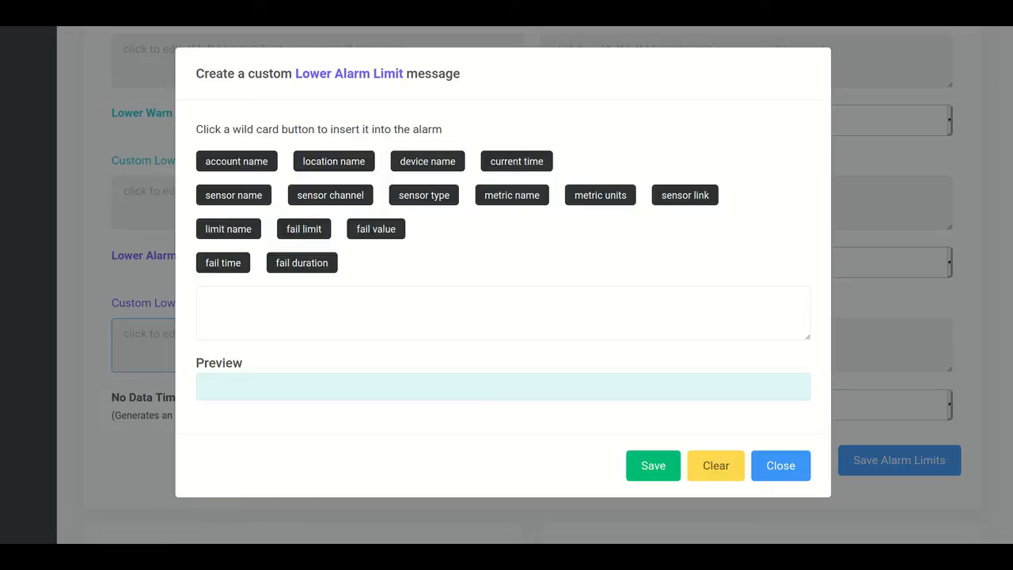
pyautogui.click(234, 195)
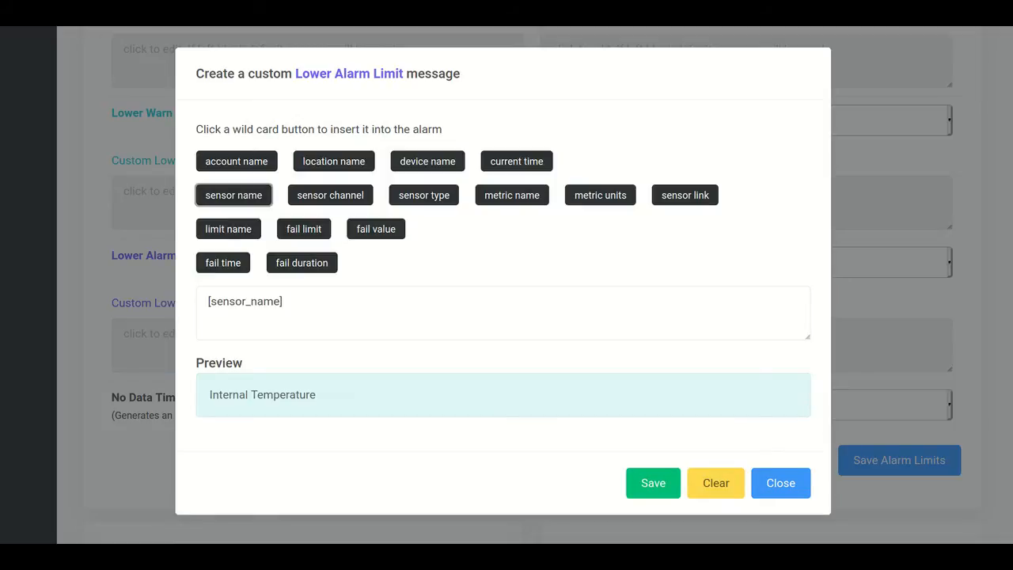
pyautogui.click(286, 302)
pyautogui.write('T')
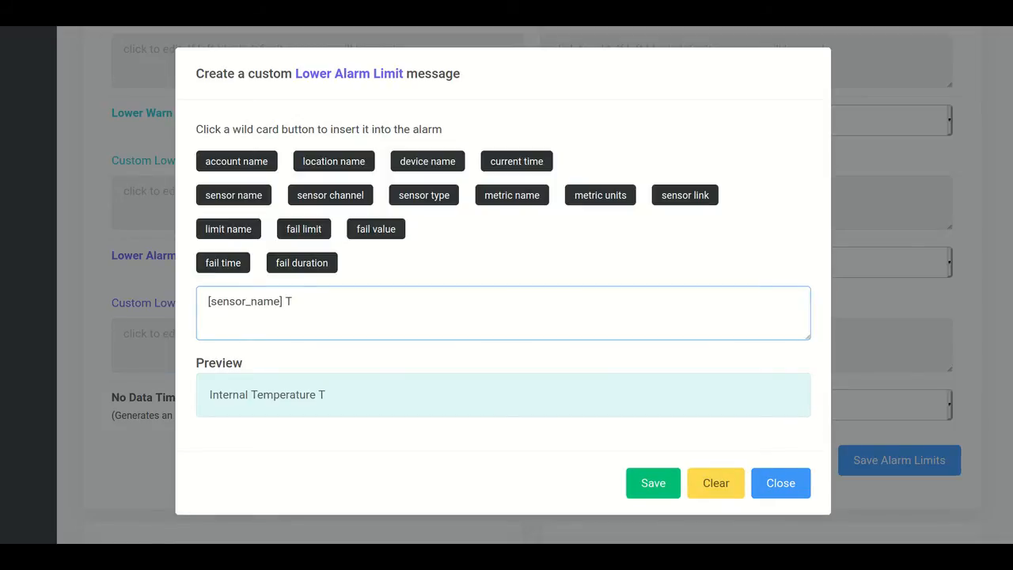
pyautogui.write('he temp has')
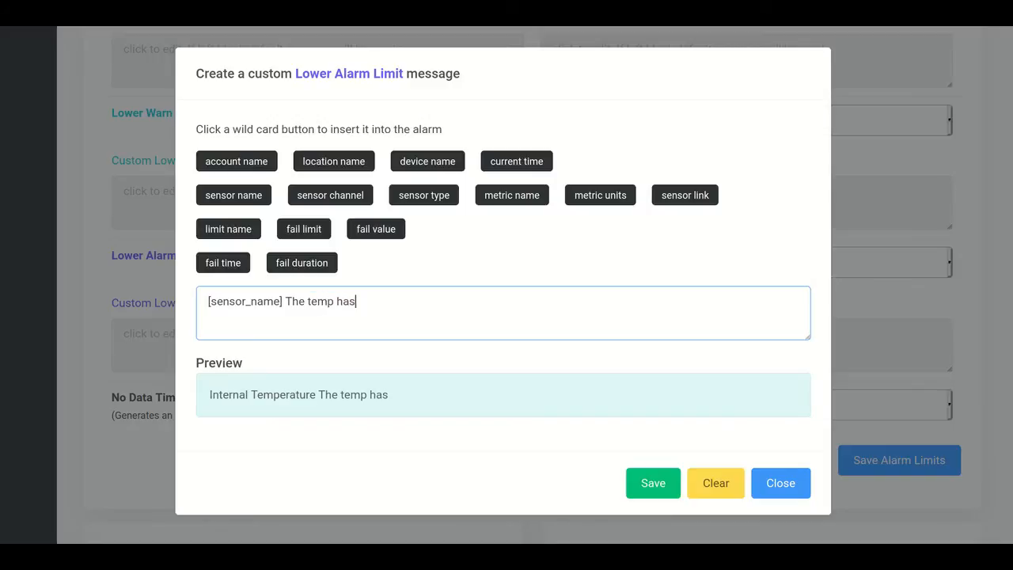
pyautogui.write(' gone below 5 d')
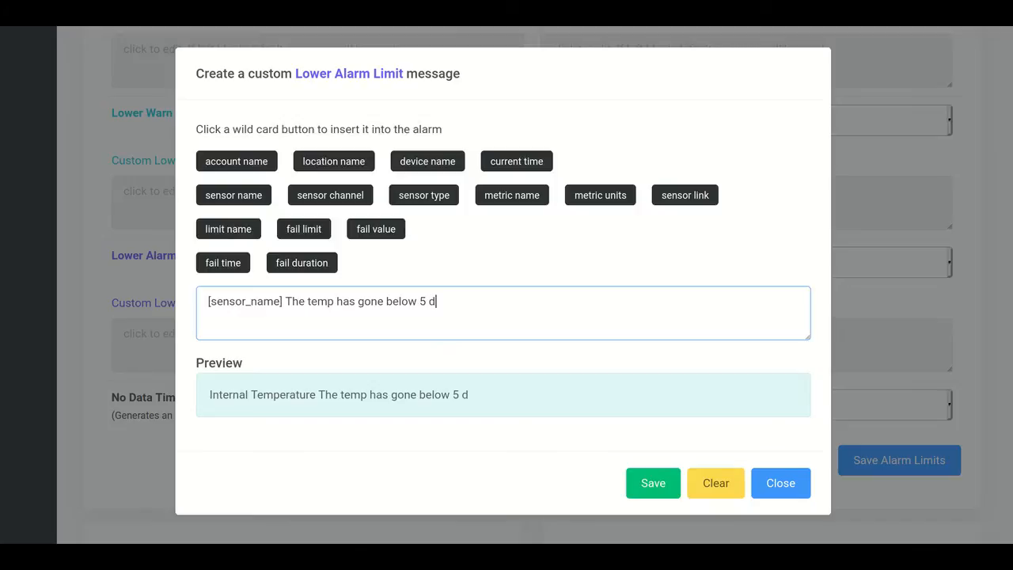
pyautogui.write('egrees')
pyautogui.press('BackSpace')
pyautogui.click(653, 482)
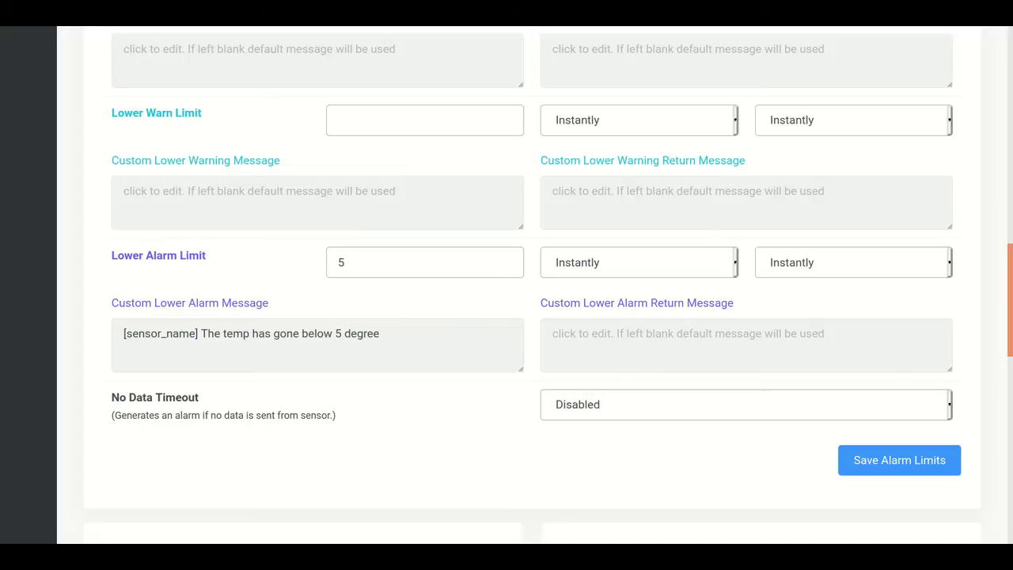
# Set the lower alarm return to 10 Minutes and save the custom return message "[sensor_name] Temp is above low threshold", using the sensor name wild card.
pyautogui.click(853, 263)
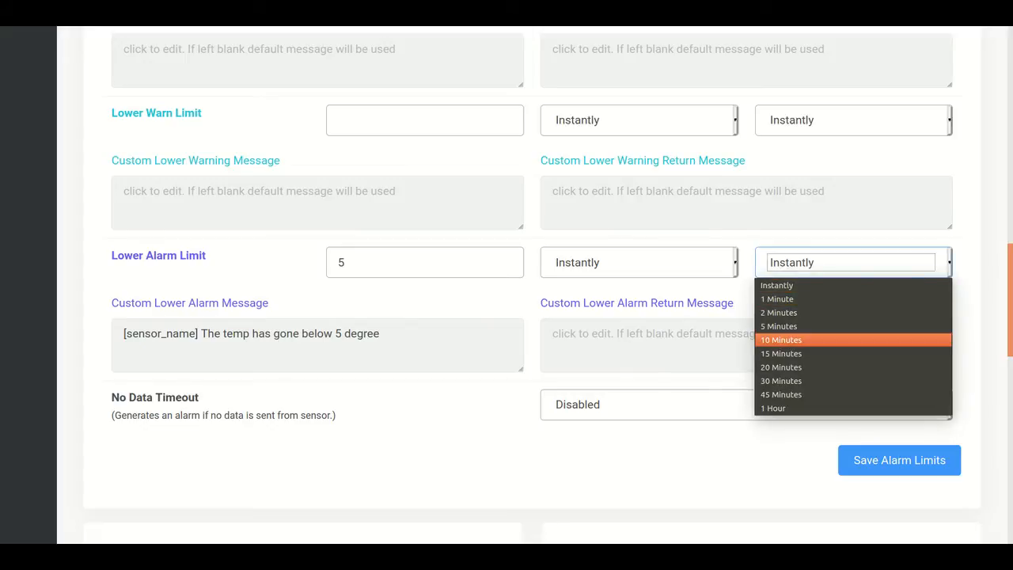
pyautogui.press('Return')
pyautogui.click(746, 345)
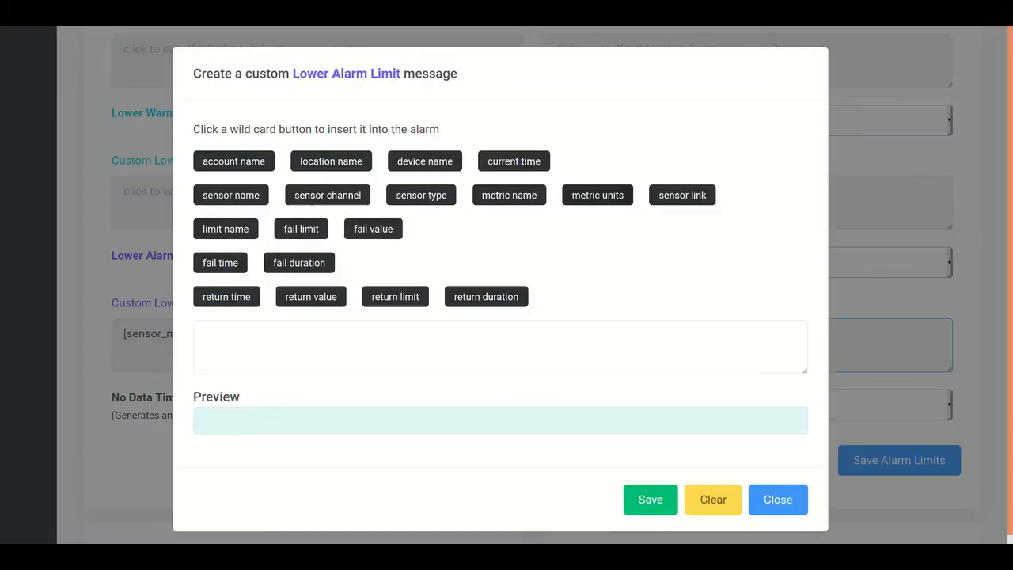
pyautogui.click(231, 195)
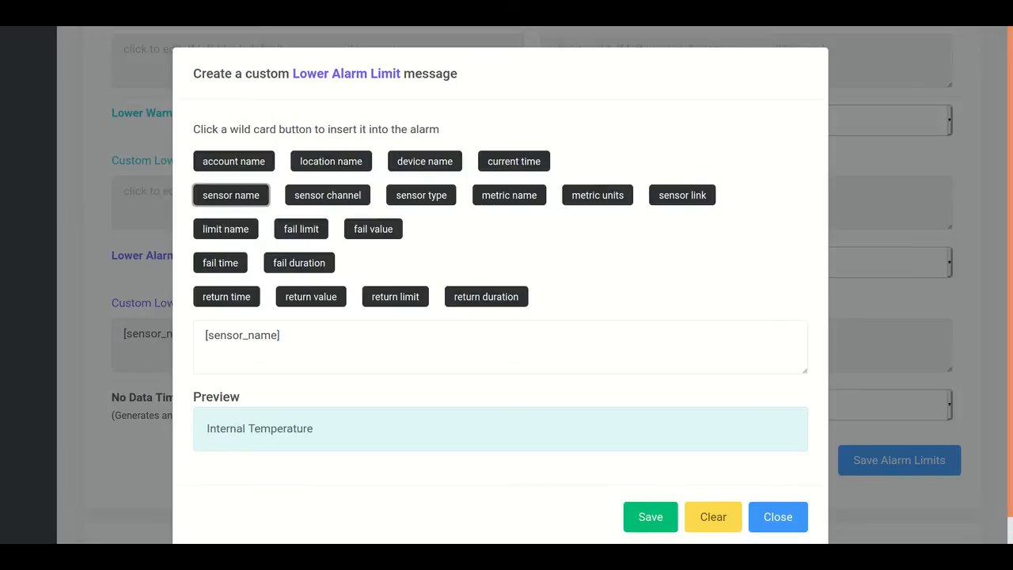
pyautogui.click(283, 336)
pyautogui.write('Temp is above low threshold')
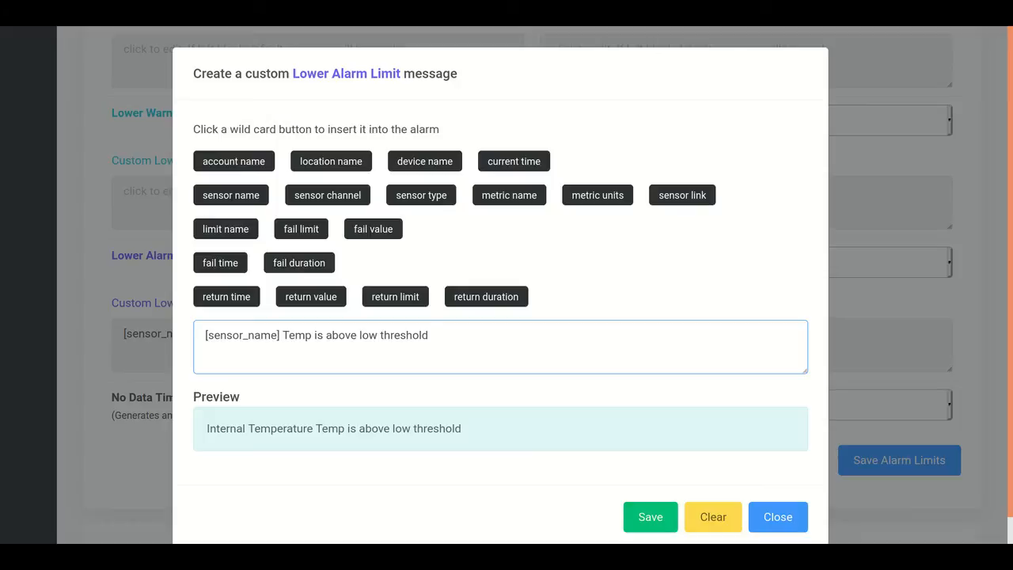
pyautogui.click(650, 517)
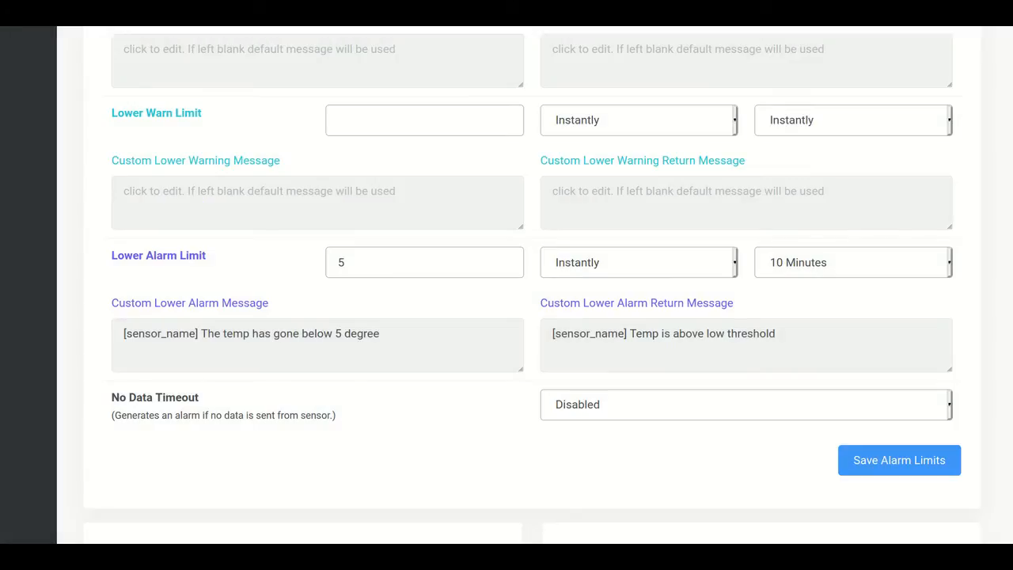
# Set the No Data Timeout of the Internal Temperature sensor to 10 Minutes.
pyautogui.moveTo(199, 397); pyautogui.dragTo(111, 397)
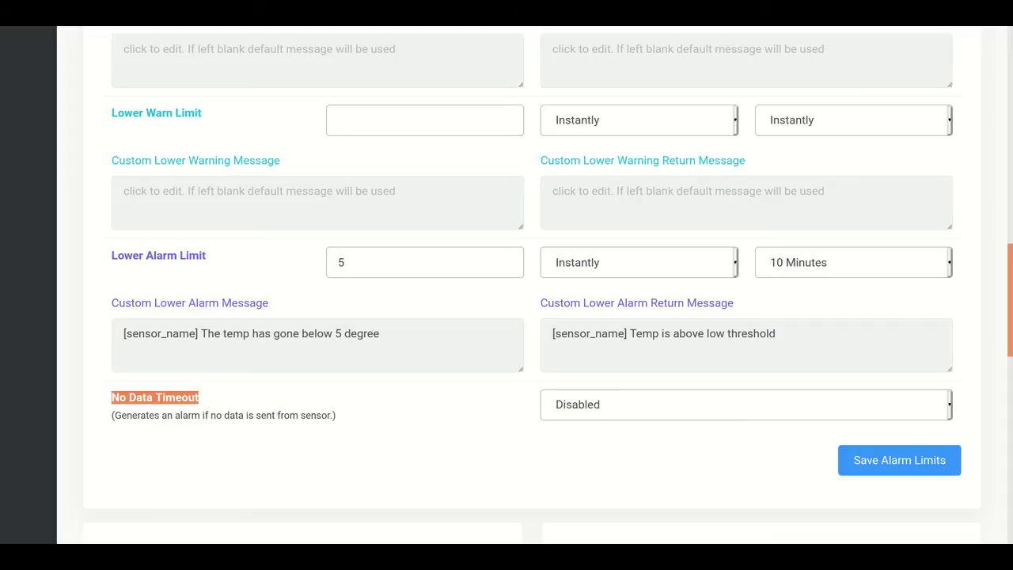
pyautogui.click(743, 405)
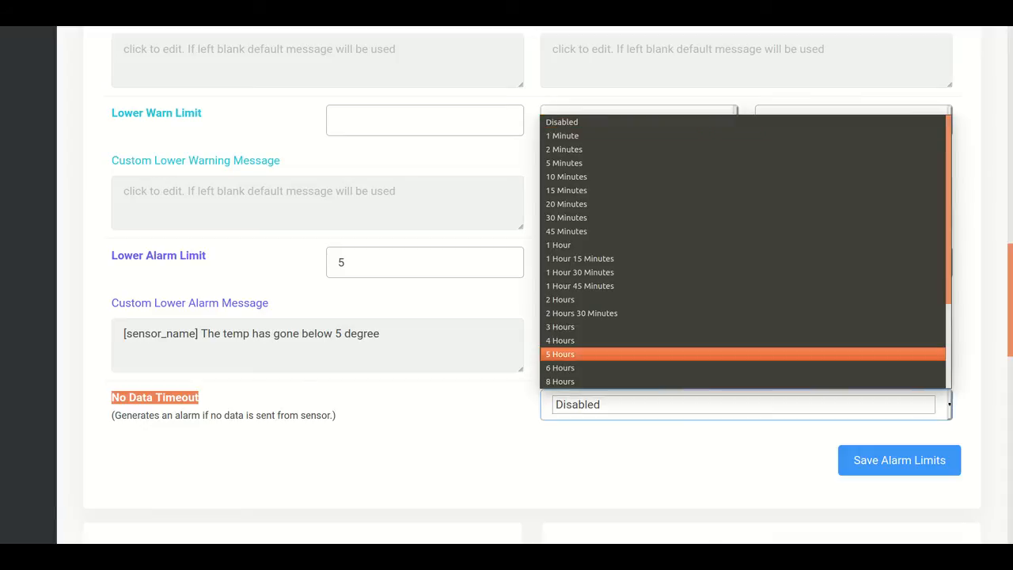
pyautogui.press('Up')
pyautogui.press('Up')
pyautogui.press('Up')
pyautogui.press('Up')
pyautogui.press('Up')
pyautogui.press('Up')
pyautogui.press('Up')
pyautogui.press('Up')
pyautogui.press('Up')
pyautogui.press('Up')
pyautogui.press('Up')
pyautogui.press('Up')
pyautogui.press('Up')
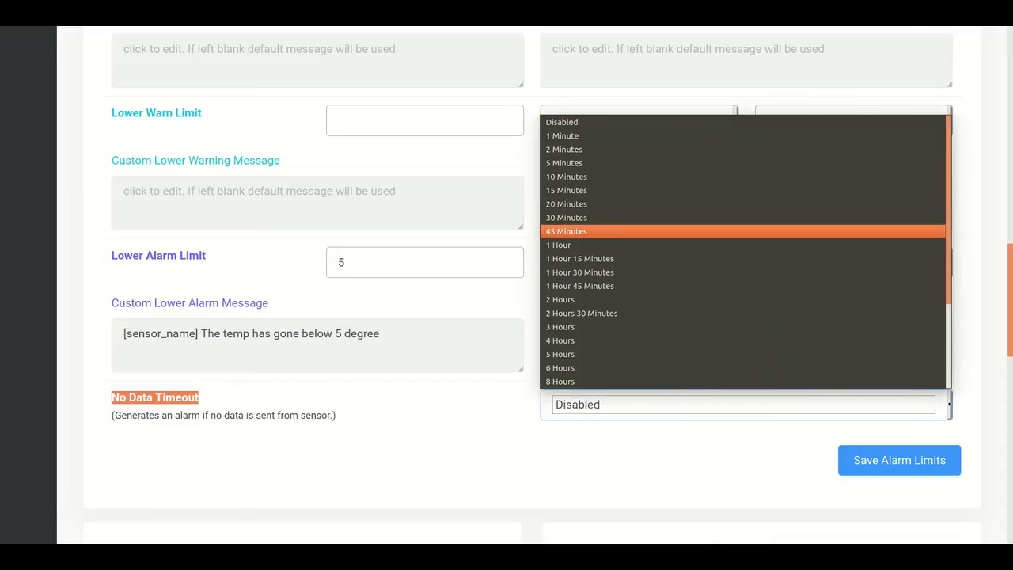
pyautogui.press('Return')
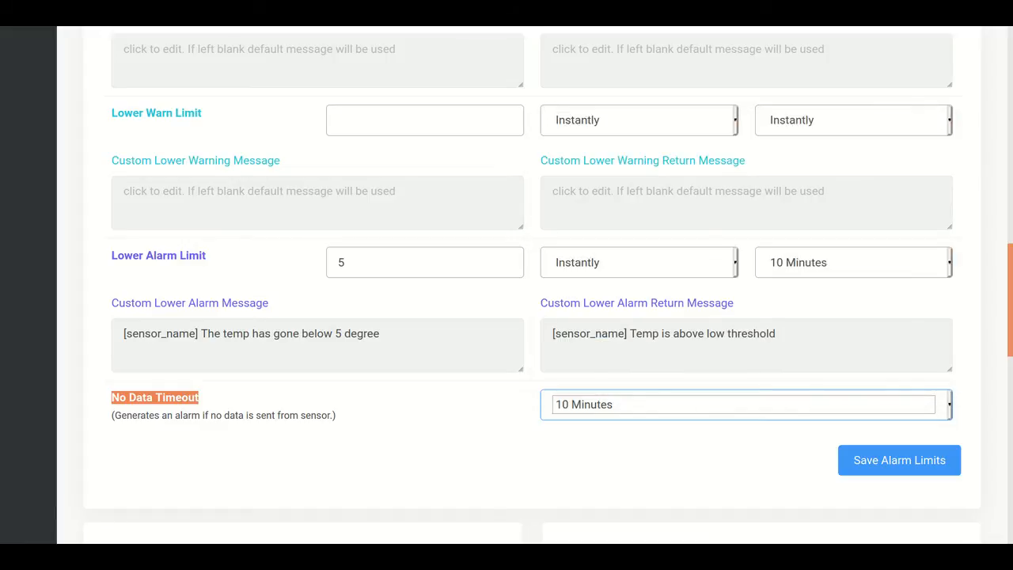
# Save the sensor's alarm limits and dismiss the confirmation message.
pyautogui.scroll(5, 506, 285)
pyautogui.scroll(-6, 506, 285)
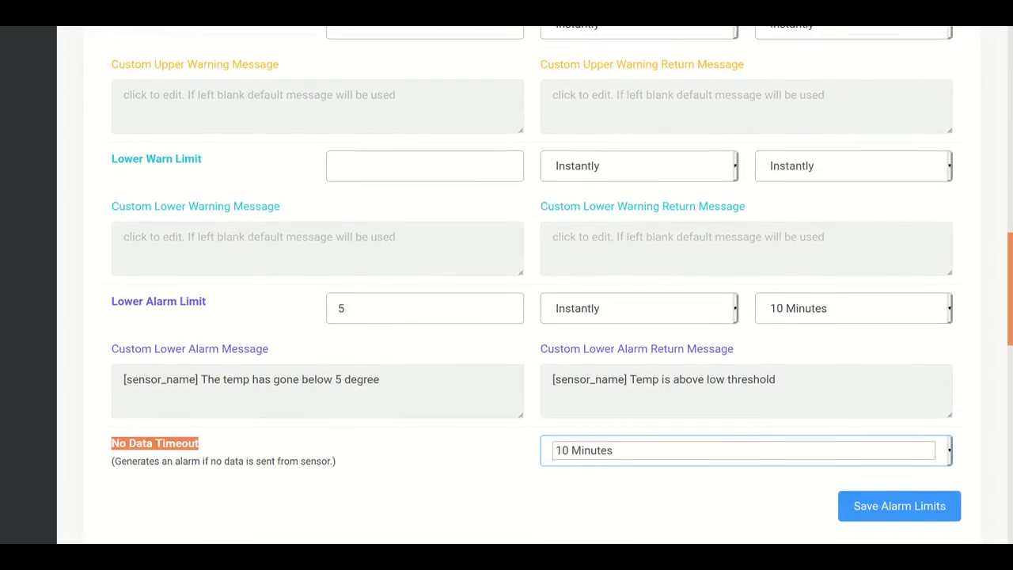
pyautogui.click(898, 368)
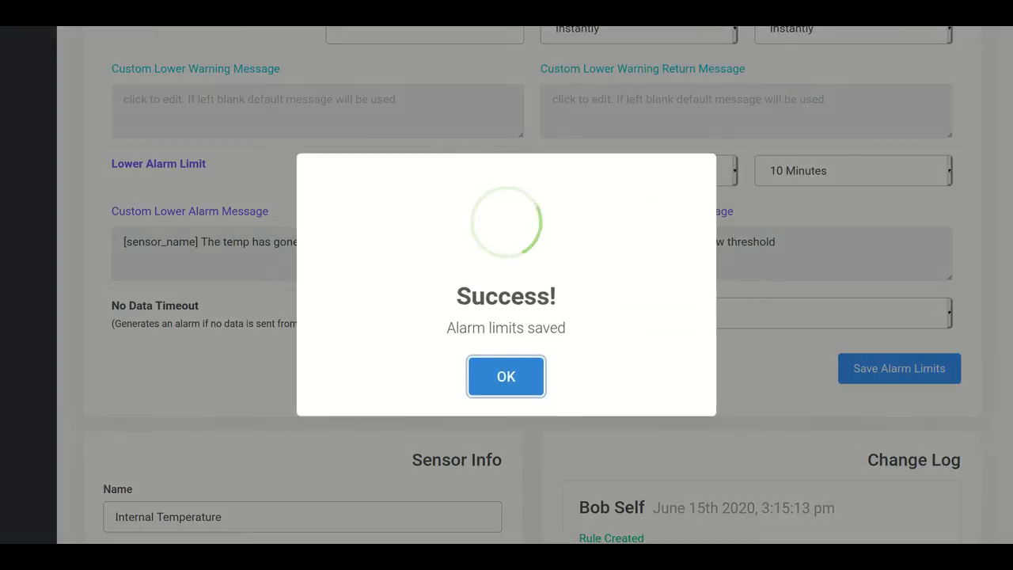
pyautogui.press('Return')
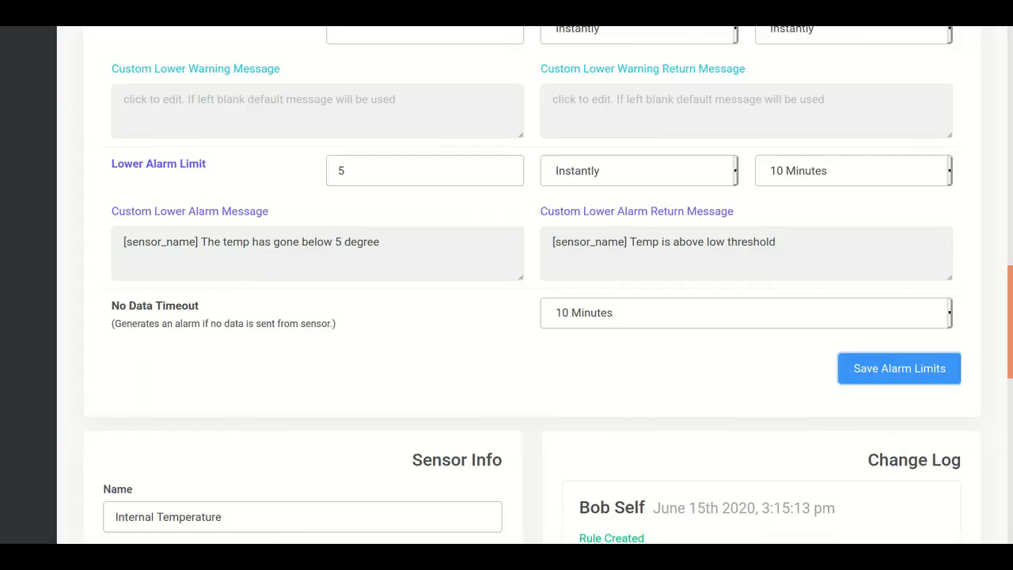
# Change the sensor's upper alarm limit to 90, save the alarm limits and return to the temperature chart.
pyautogui.scroll(5, 506, 285)
pyautogui.scroll(10, 506, 285)
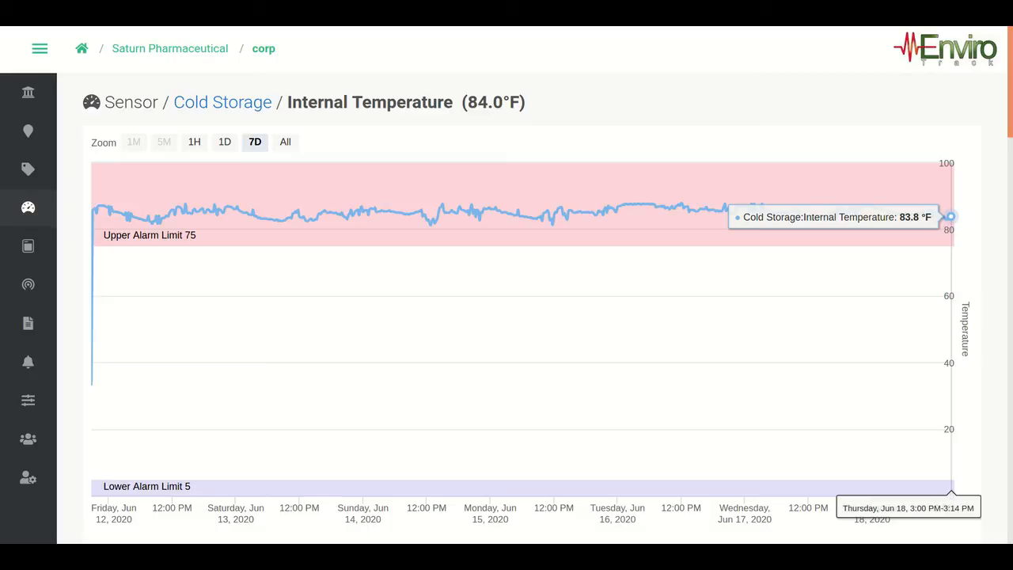
pyautogui.scroll(-2, 454, 316)
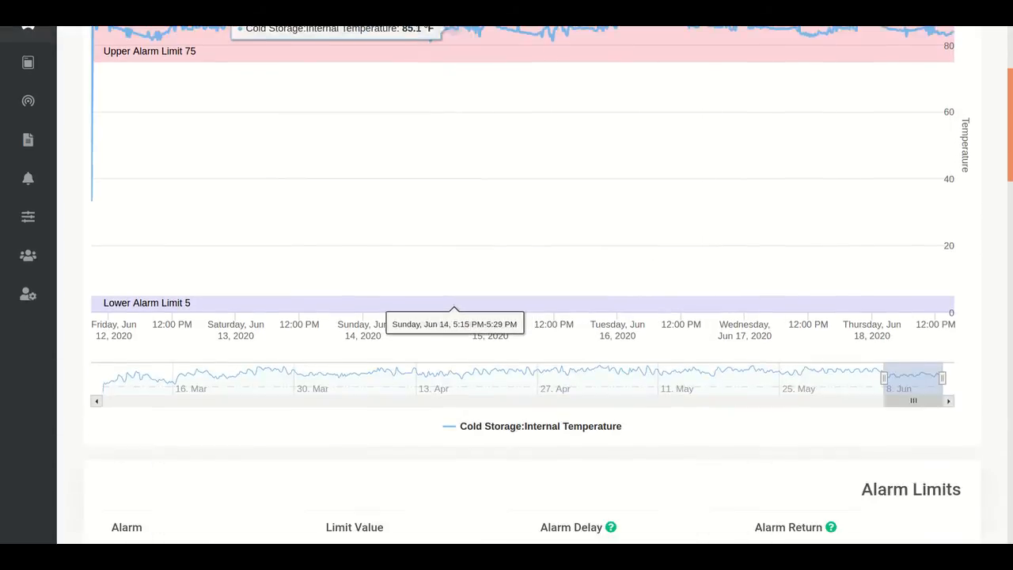
pyautogui.scroll(-4, 455, 316)
pyautogui.moveTo(352, 248); pyautogui.dragTo(344, 249)
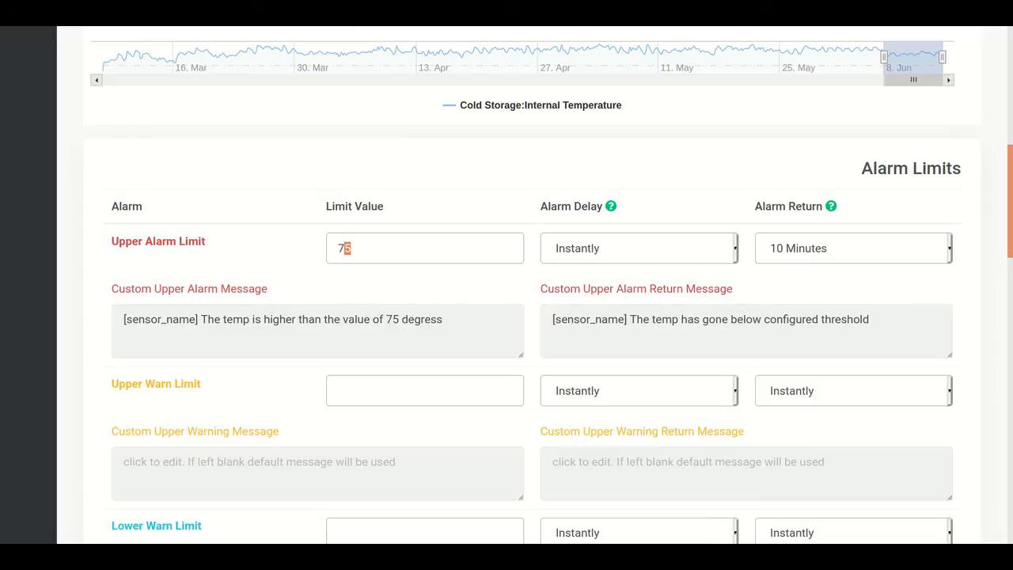
pyautogui.press('BackSpace')
pyautogui.press('BackSpace')
pyautogui.write('90')
pyautogui.scroll(-7, 506, 317)
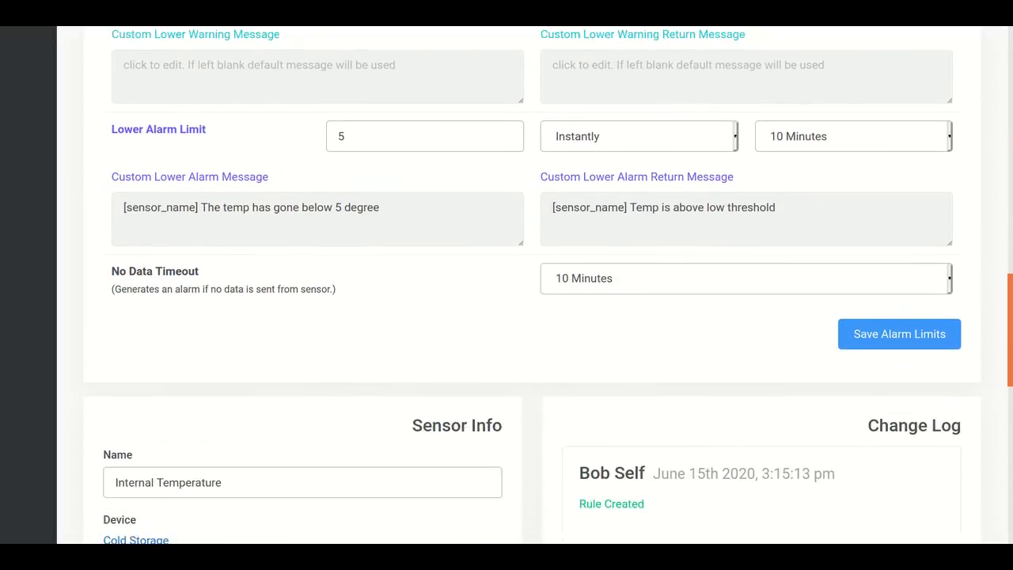
pyautogui.click(899, 348)
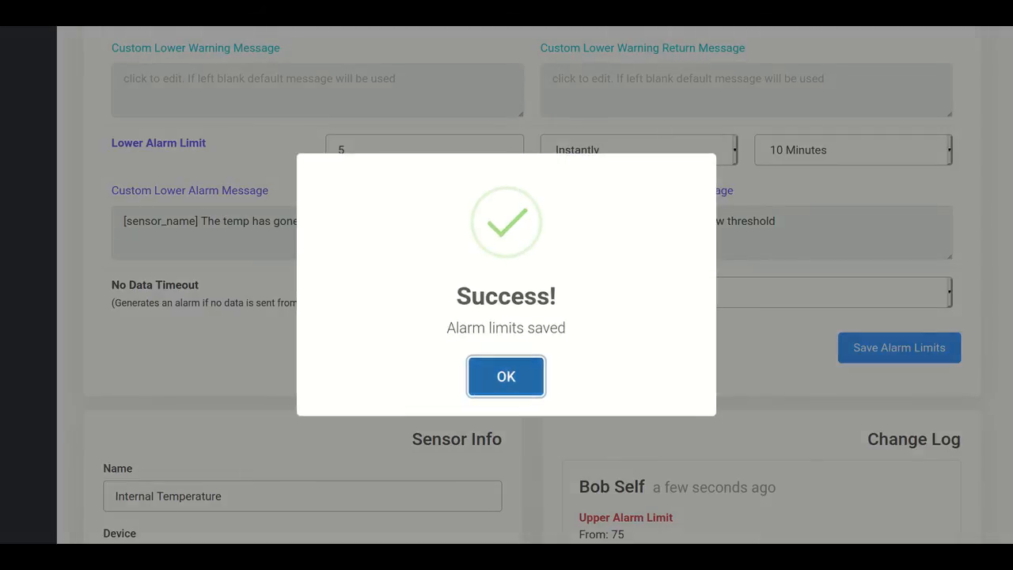
pyautogui.click(506, 376)
pyautogui.scroll(2, 506, 376)
pyautogui.scroll(12, 506, 285)
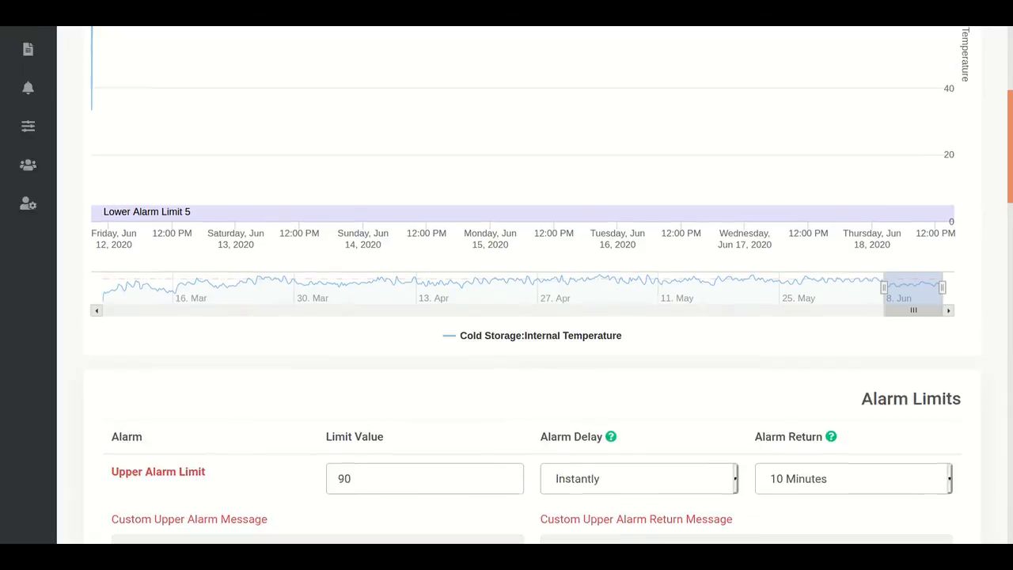